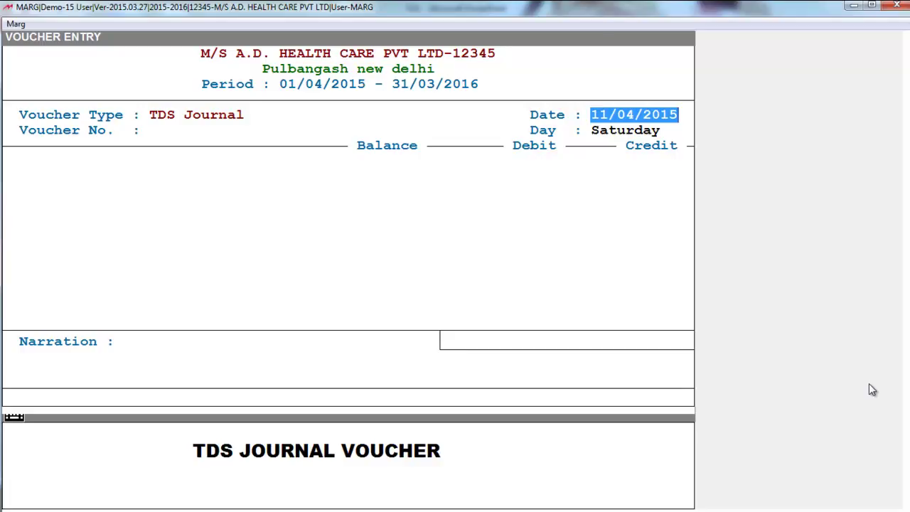
# Accept the voucher date 11/04/2015 and set voucher number 1.
pyautogui.press('Return')
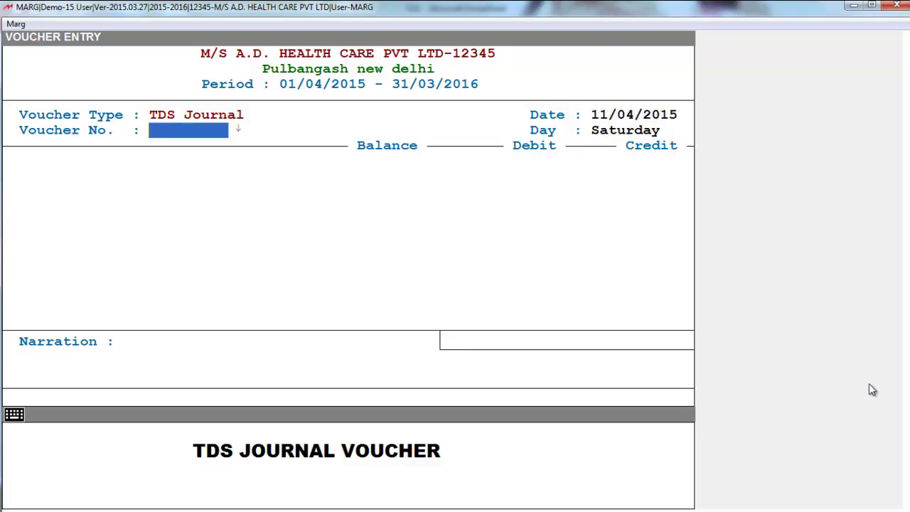
pyautogui.write('1')
pyautogui.press('Return')
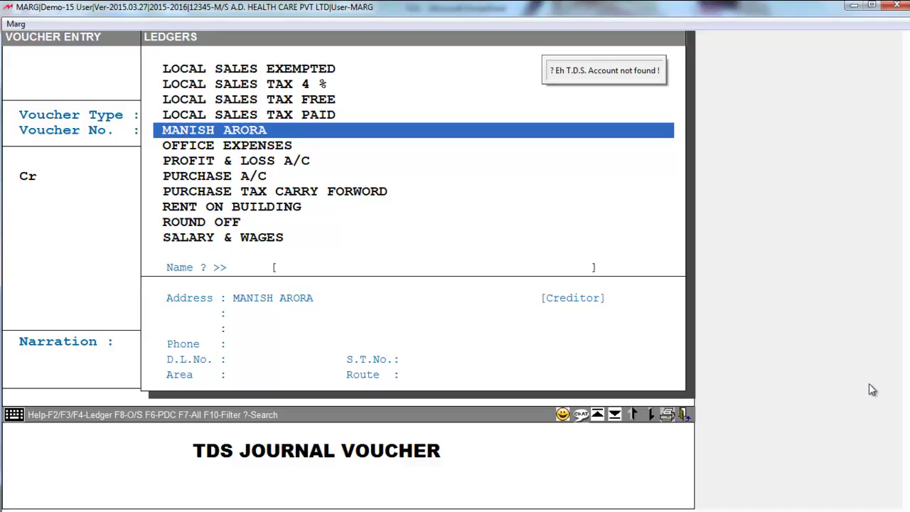
# Credit TDS PAYABLE and select RENT ON BUILDING as the next ledger.
pyautogui.write('TD')
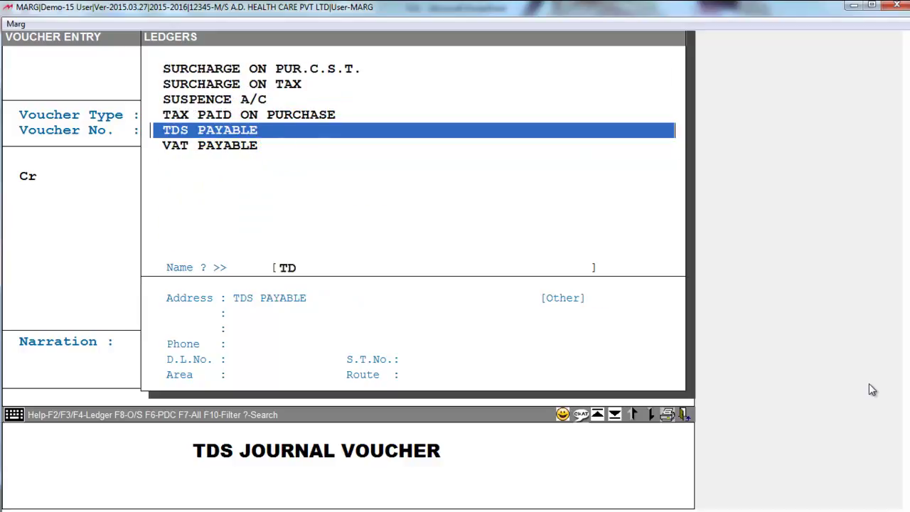
pyautogui.press('Return')
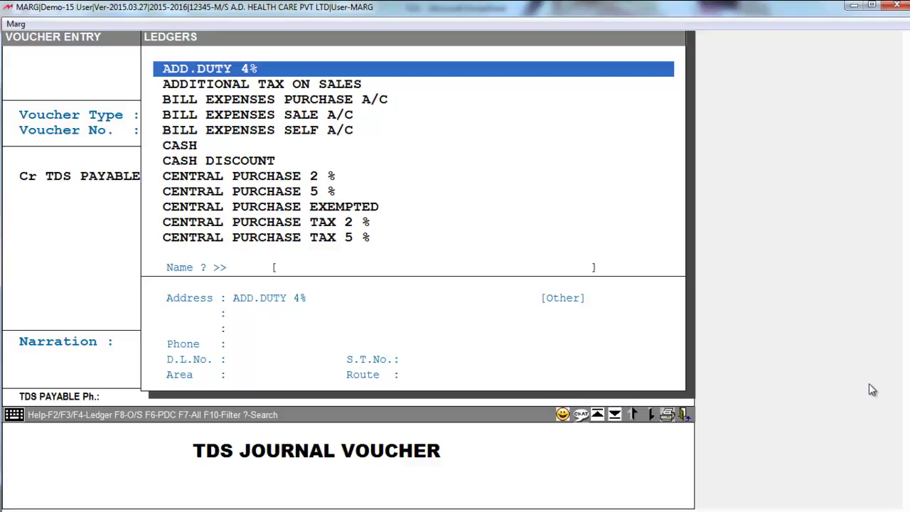
pyautogui.write('REN')
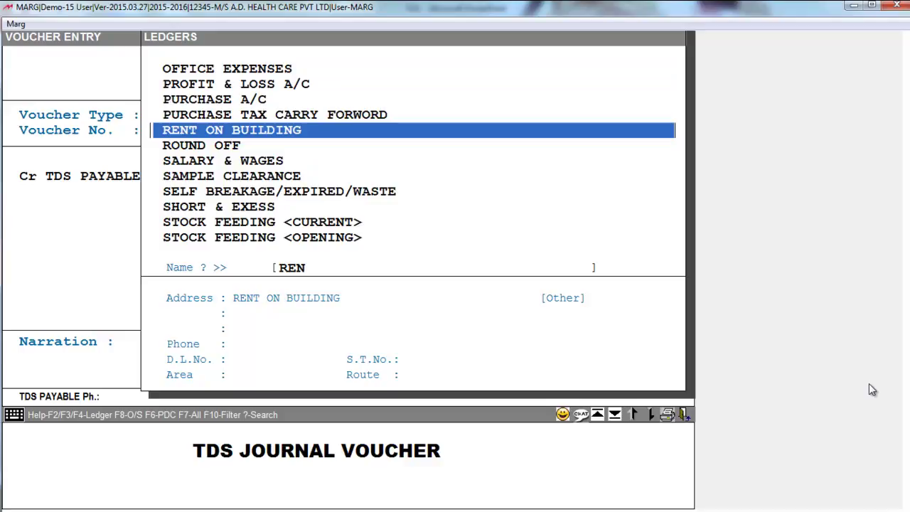
pyautogui.press('Return')
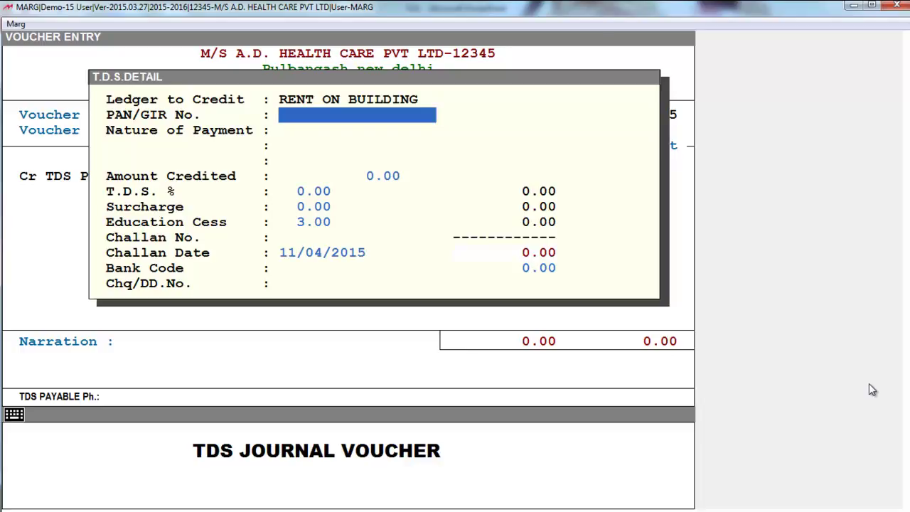
# Enter the payee's PAN, nature of payment RENT, 200000 credited and 10% TDS.
pyautogui.write('NHFAM6754D')
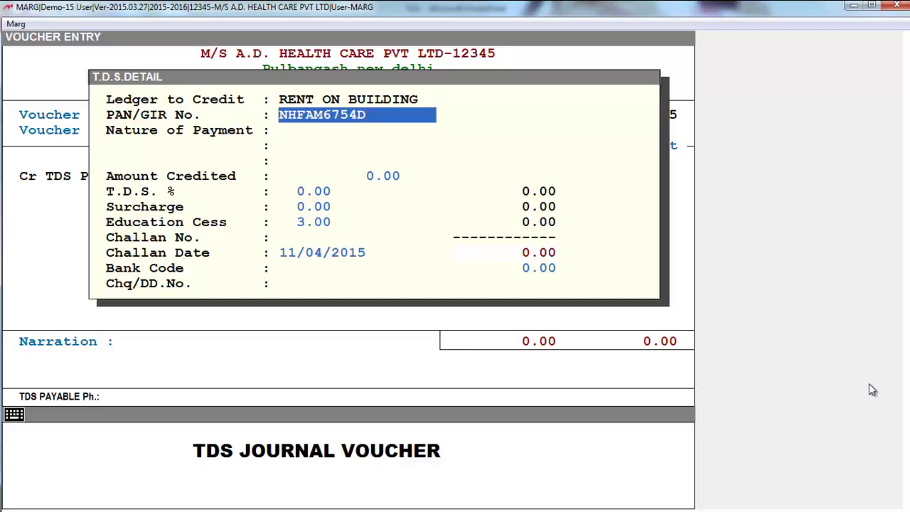
pyautogui.press('Return')
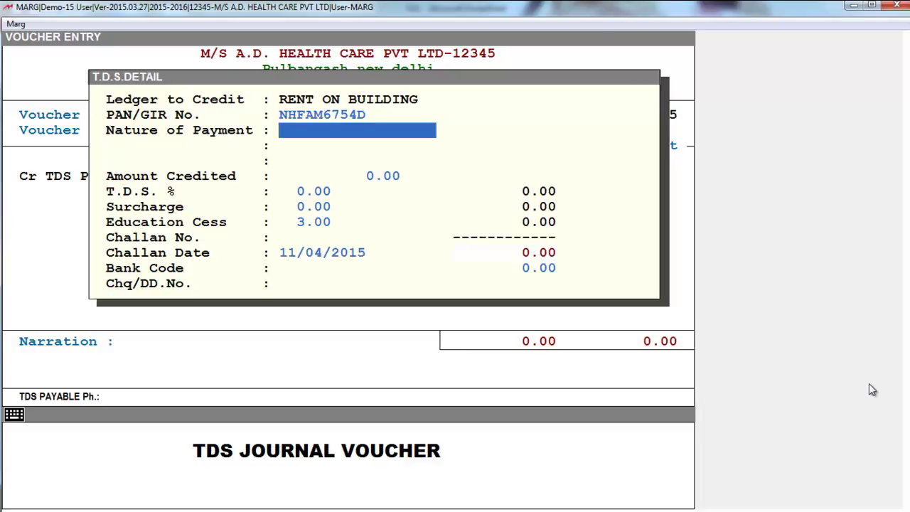
pyautogui.write('RENT')
pyautogui.press('Return')
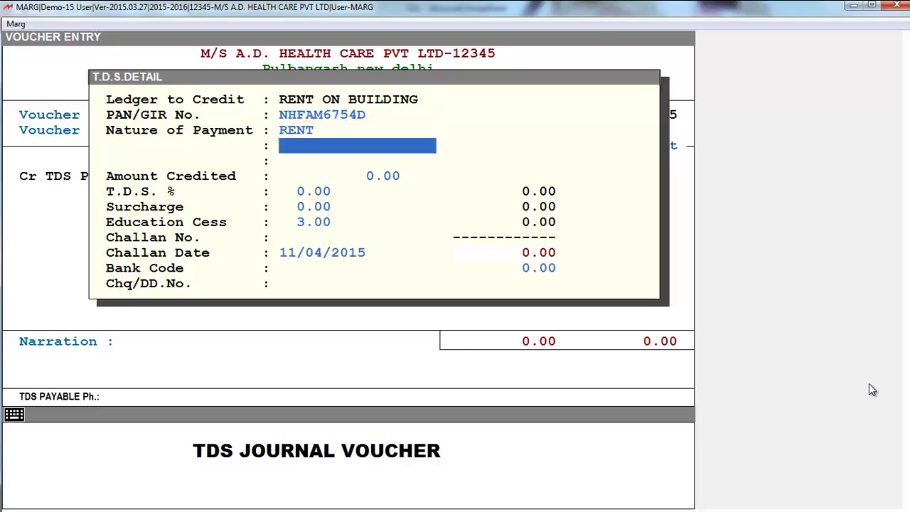
pyautogui.press('Return')
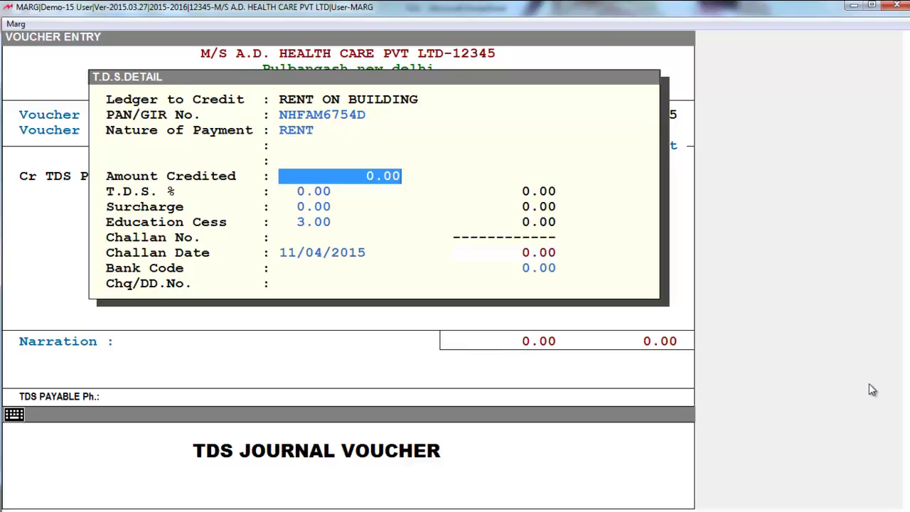
pyautogui.write('2')
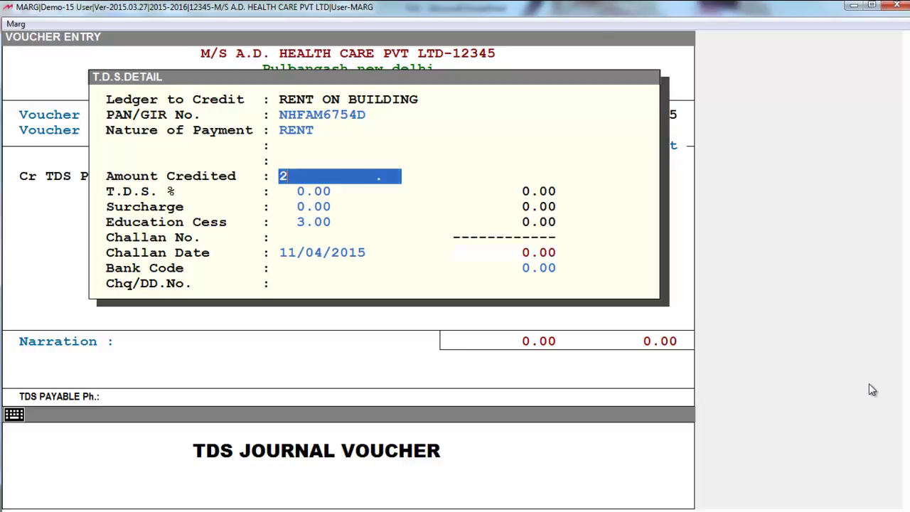
pyautogui.write('00000')
pyautogui.press('Return')
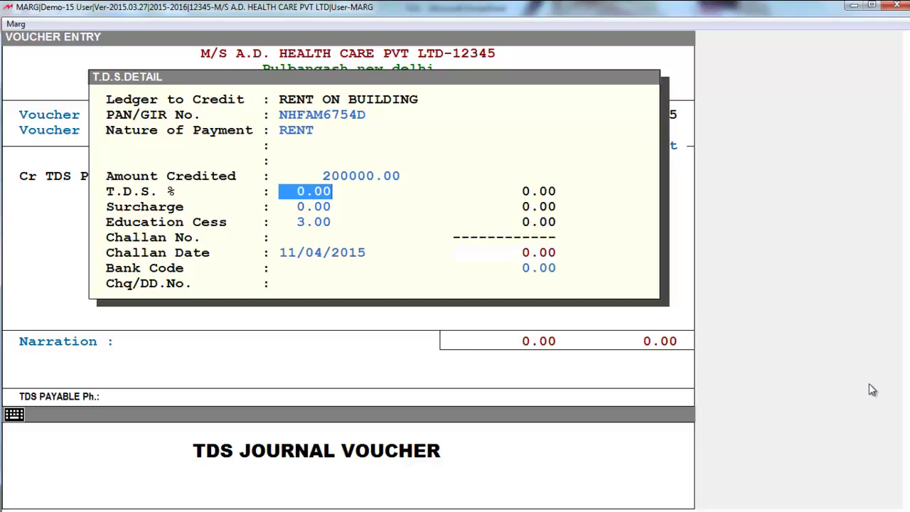
pyautogui.write('10')
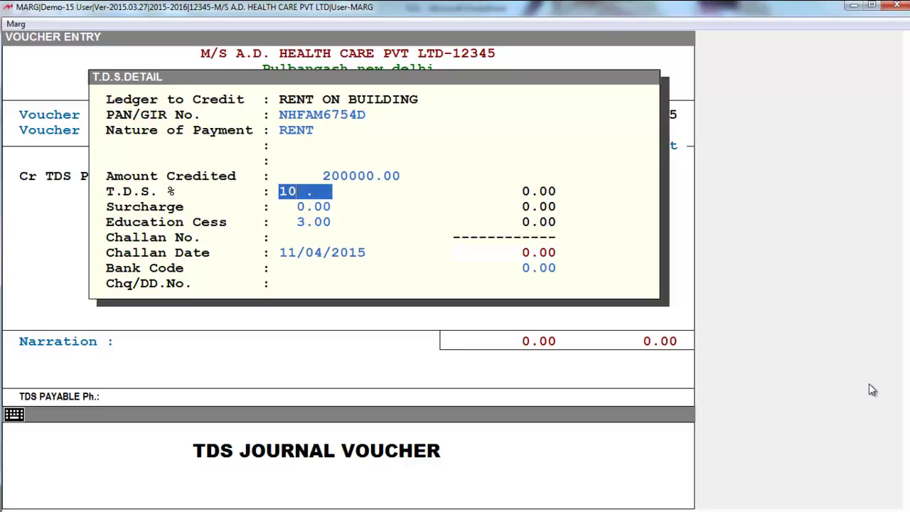
pyautogui.press('Return')
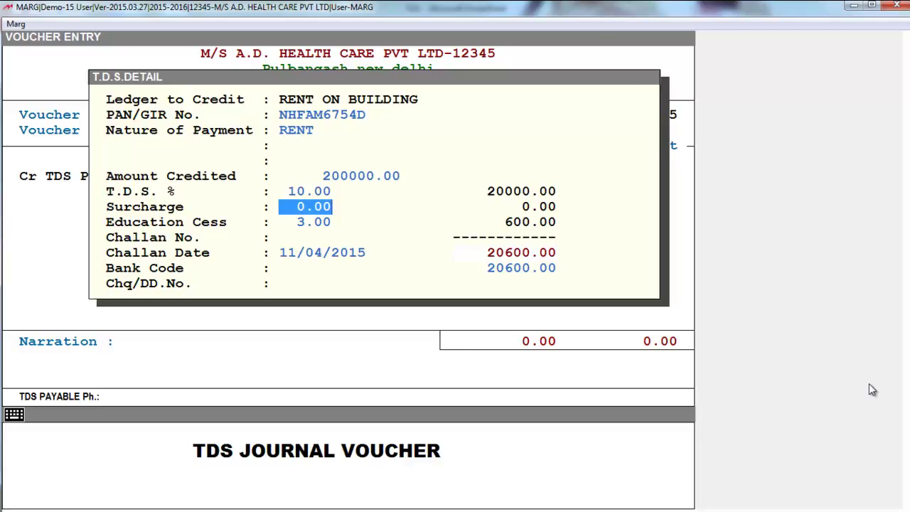
# Set surcharge and education cess to 0, keep challan date 11/04/2015, and accept 20000.00 TDS.
pyautogui.press('Return')
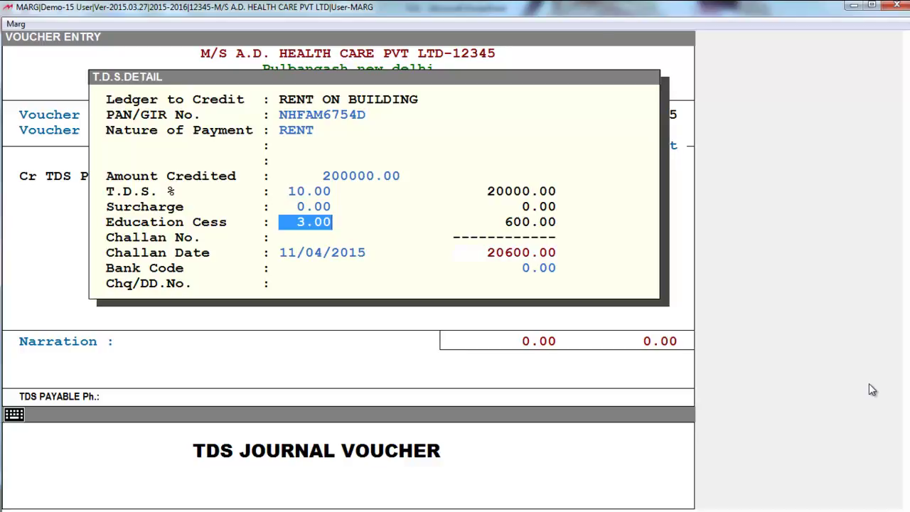
pyautogui.write('0  .')
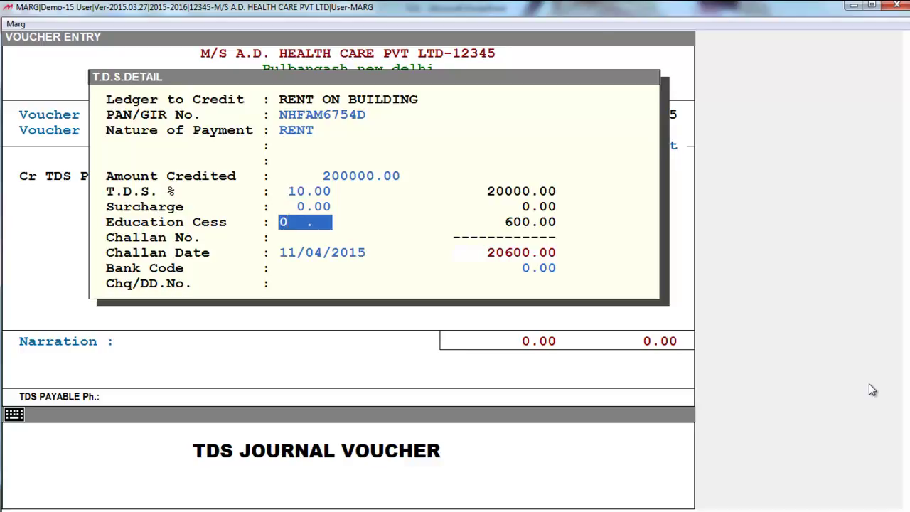
pyautogui.press('Return')
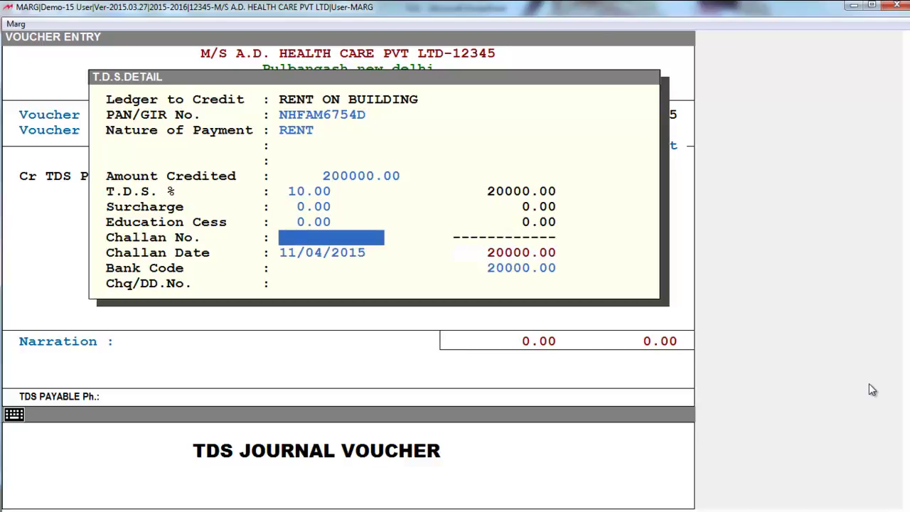
pyautogui.press('Return')
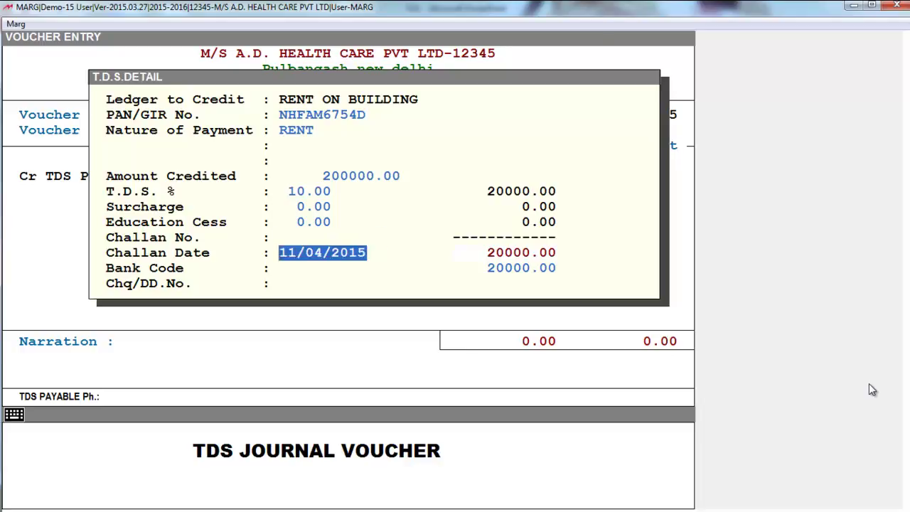
pyautogui.press('Return')
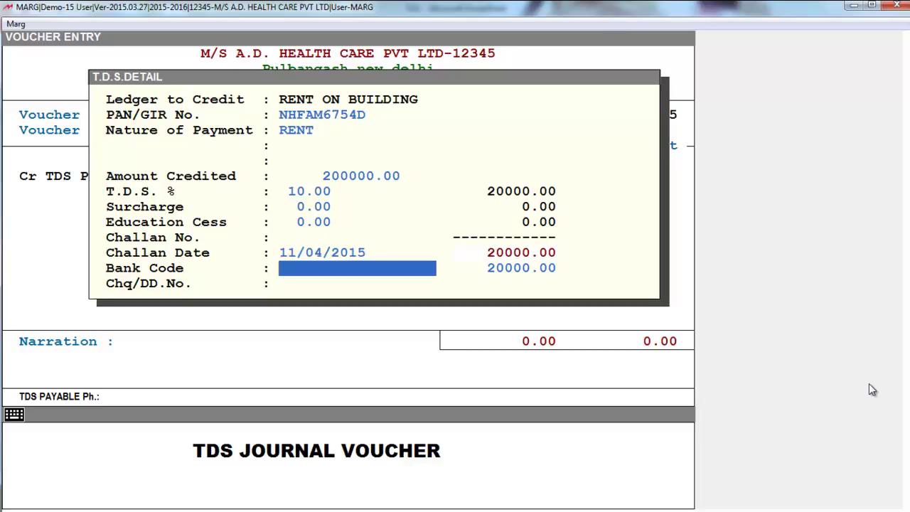
pyautogui.press('Return')
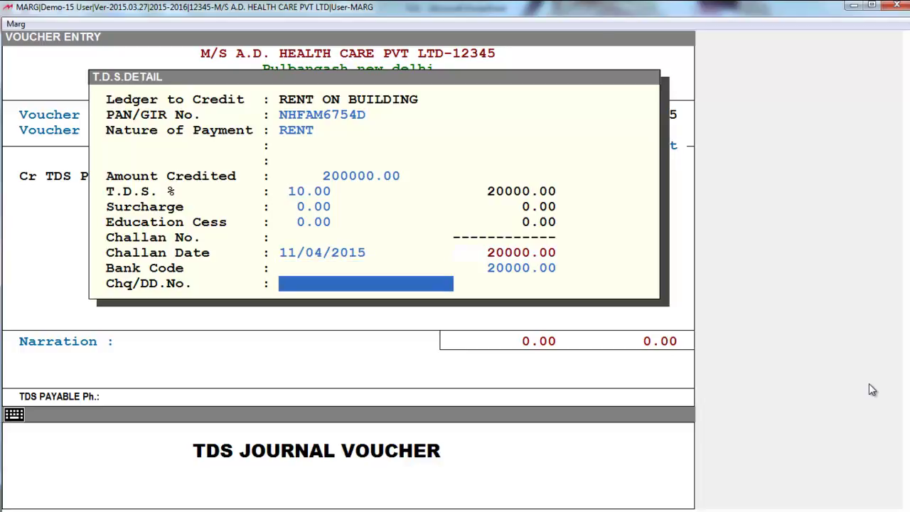
pyautogui.press('Return')
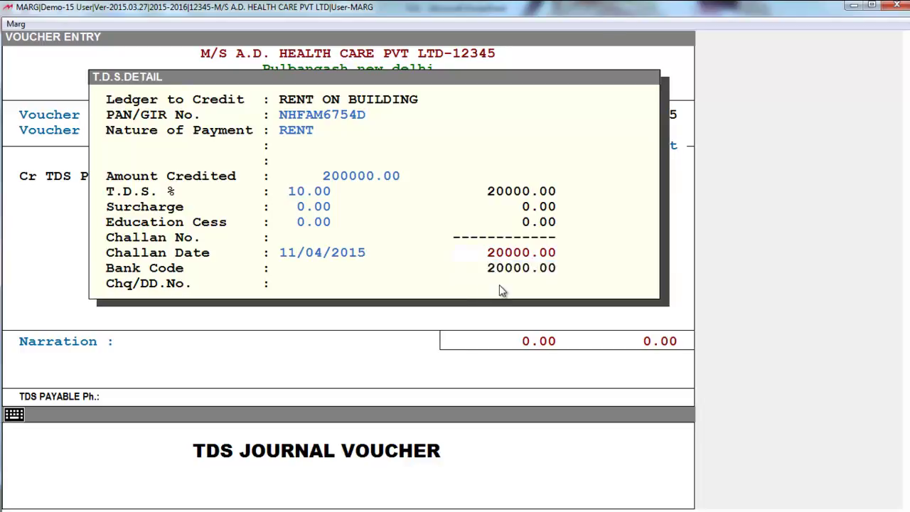
pyautogui.press('Return')
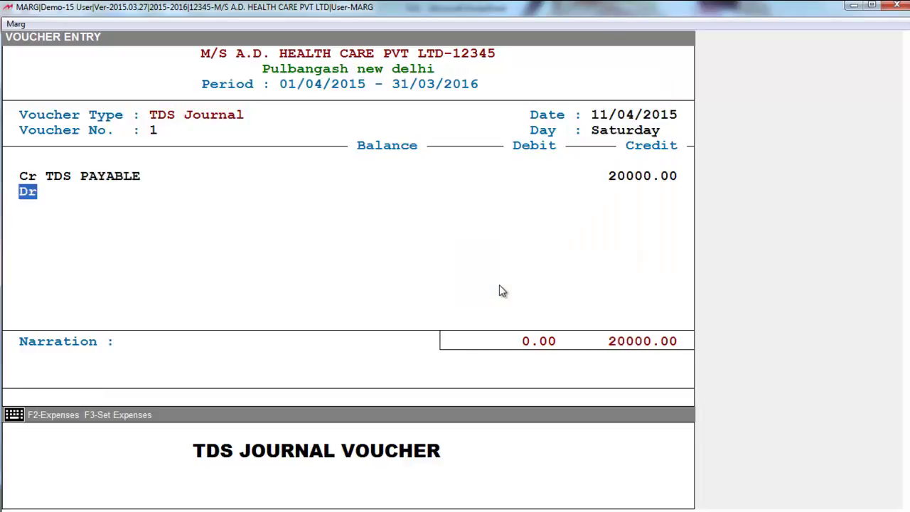
# Debit RENT ON BUILDING 200000.00 and credit the creditor party 180000.00.
pyautogui.press('Return')
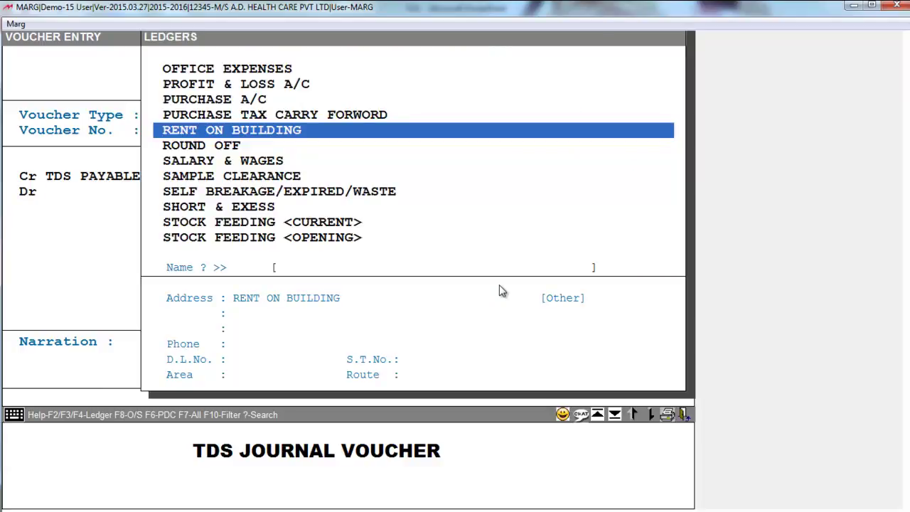
pyautogui.press('Return')
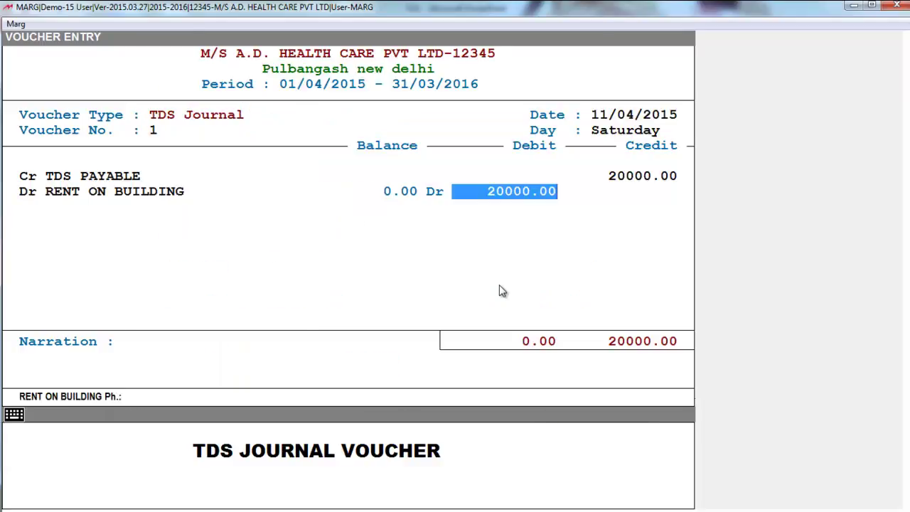
pyautogui.write('2')
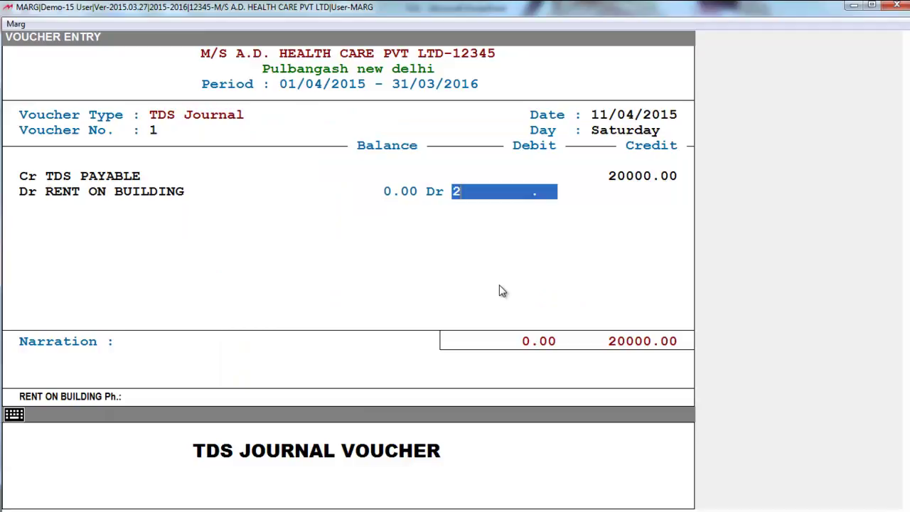
pyautogui.write('00000')
pyautogui.press('Return')
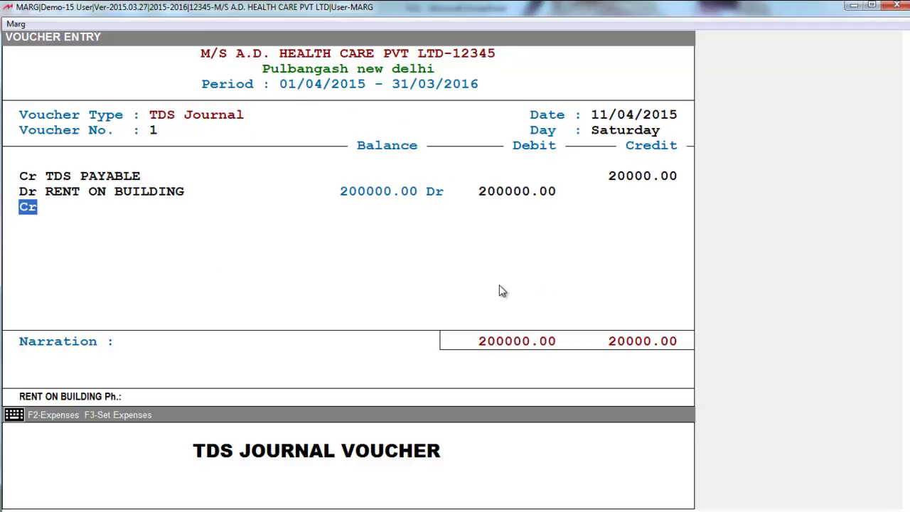
pyautogui.write('MA')
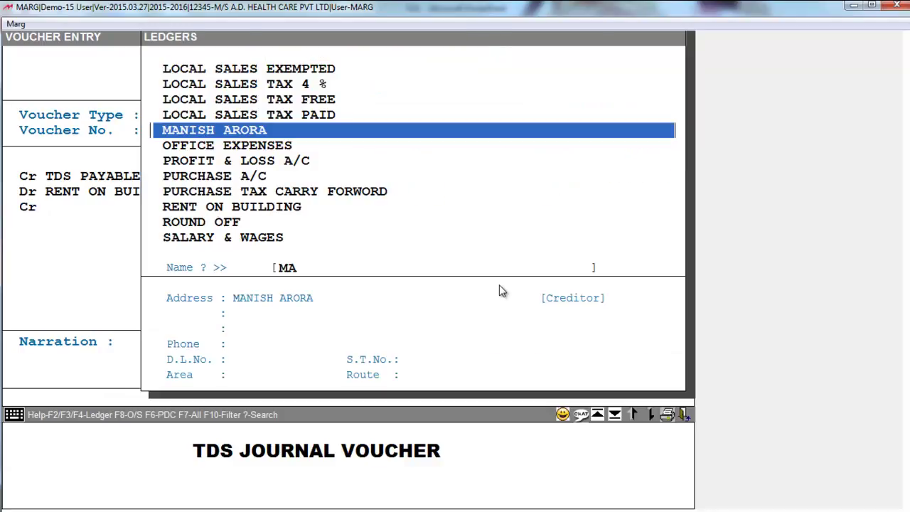
pyautogui.press('Return')
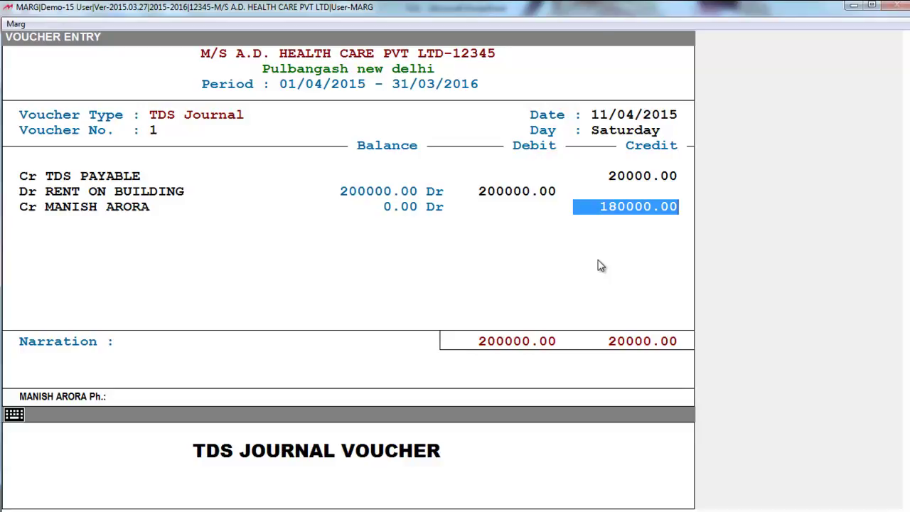
pyautogui.press('Return')
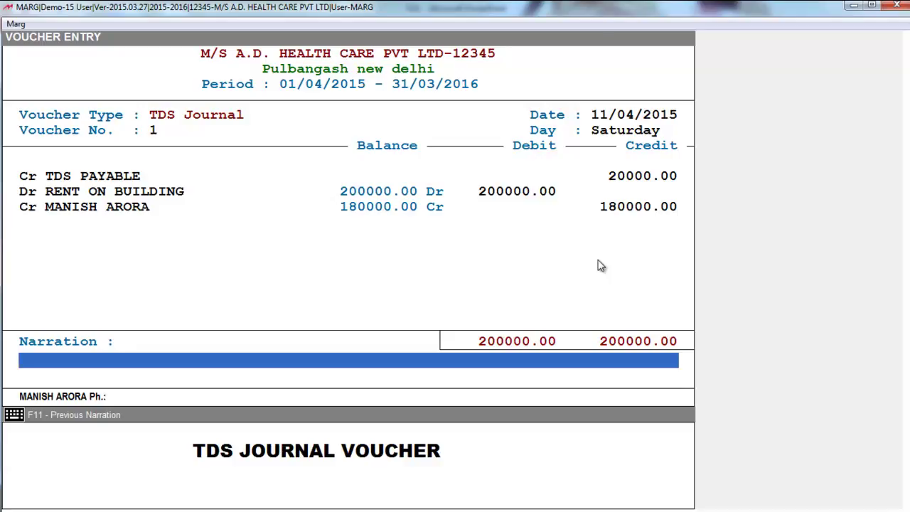
# Add the narration 'BEING PAYMENT DUE AGAINST RENT' and save the voucher.
pyautogui.write('BEING PAYMENT DUE AGAINST RENT')
pyautogui.press('Return')
pyautogui.press('Return')
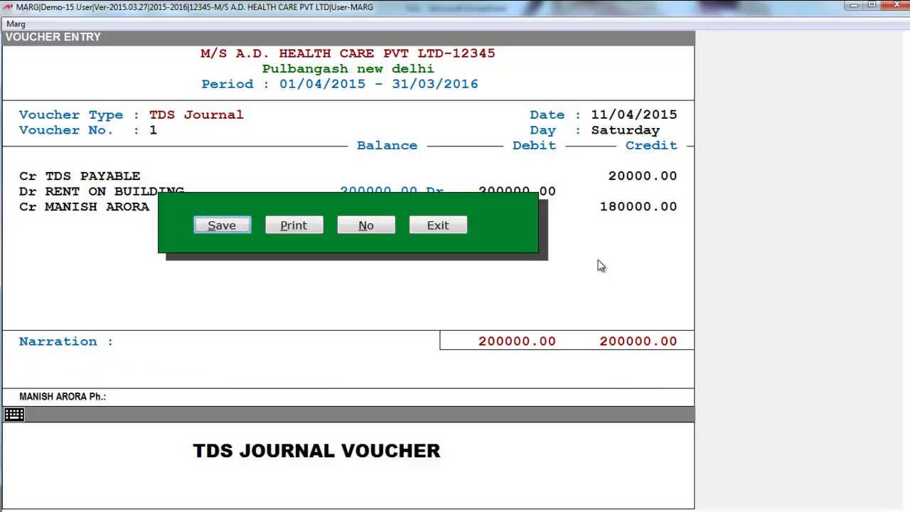
pyautogui.press('Return')
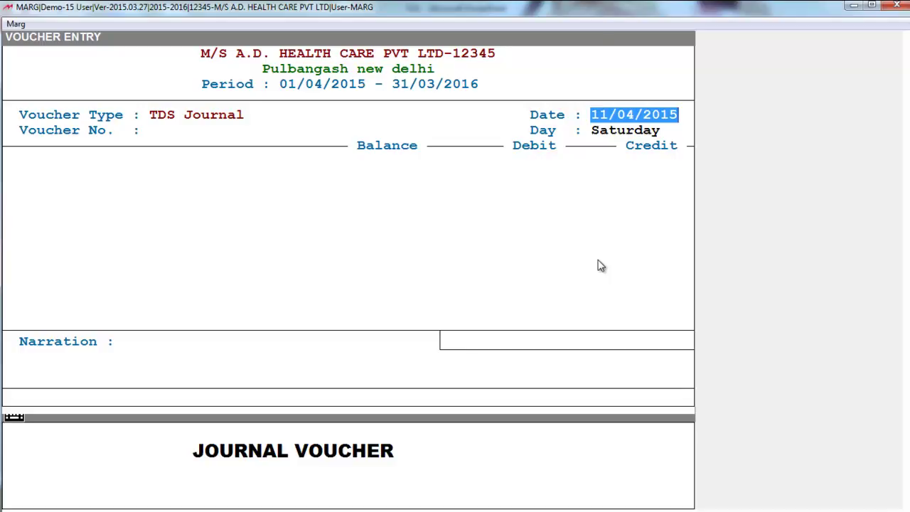
pyautogui.press('Escape')
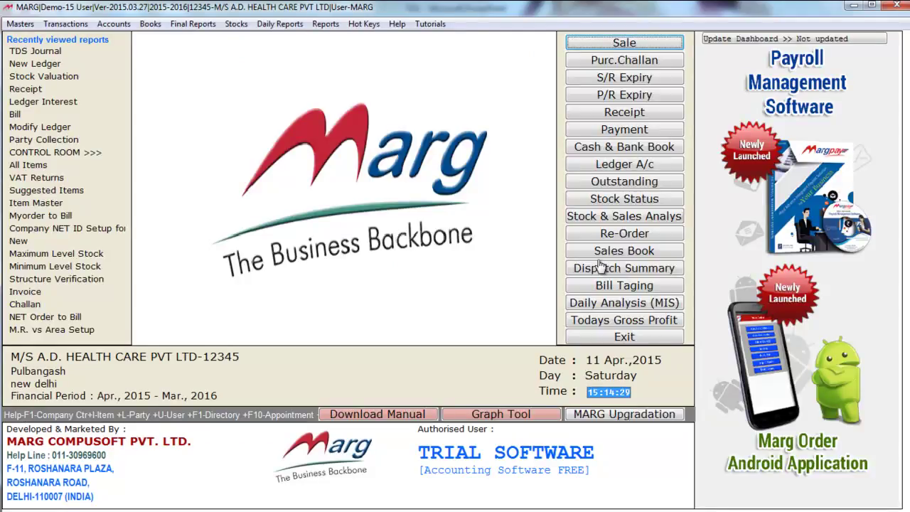
pyautogui.hotkey('alt', 'a')
pyautogui.press('Right')
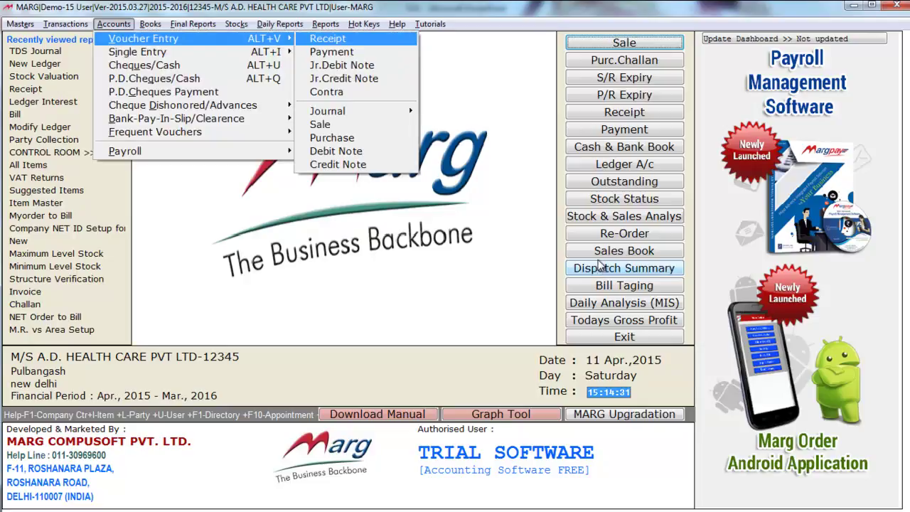
pyautogui.press('Down')
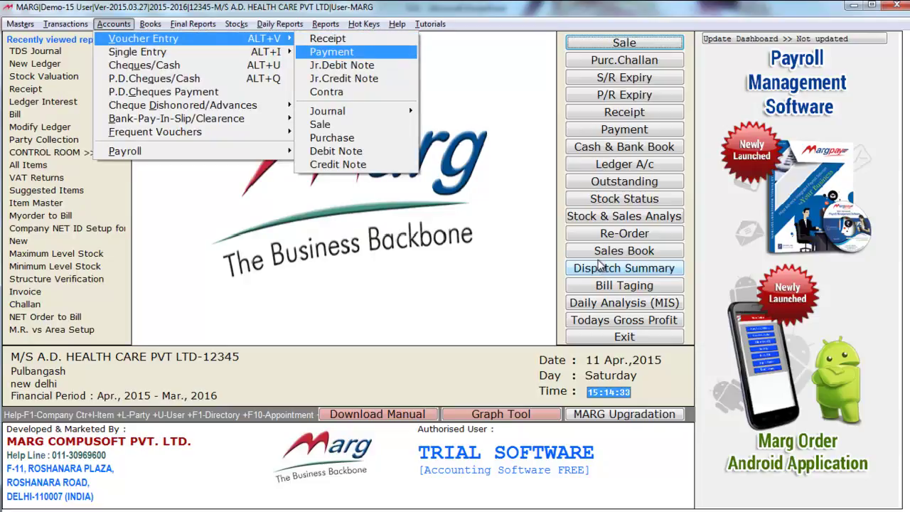
pyautogui.press('Return')
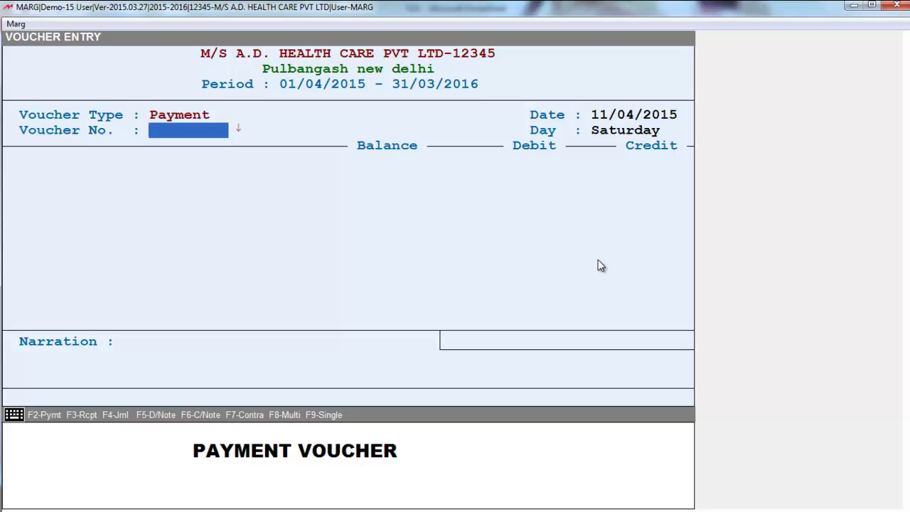
pyautogui.press('Escape')
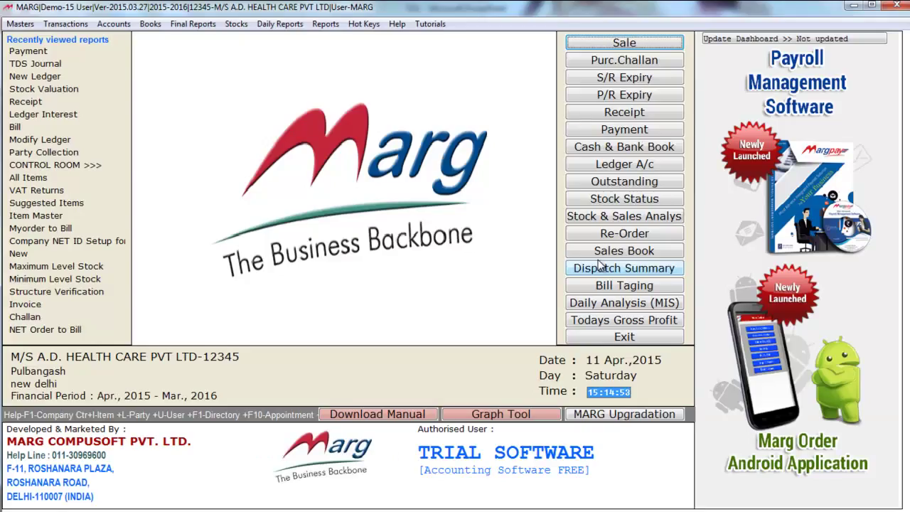